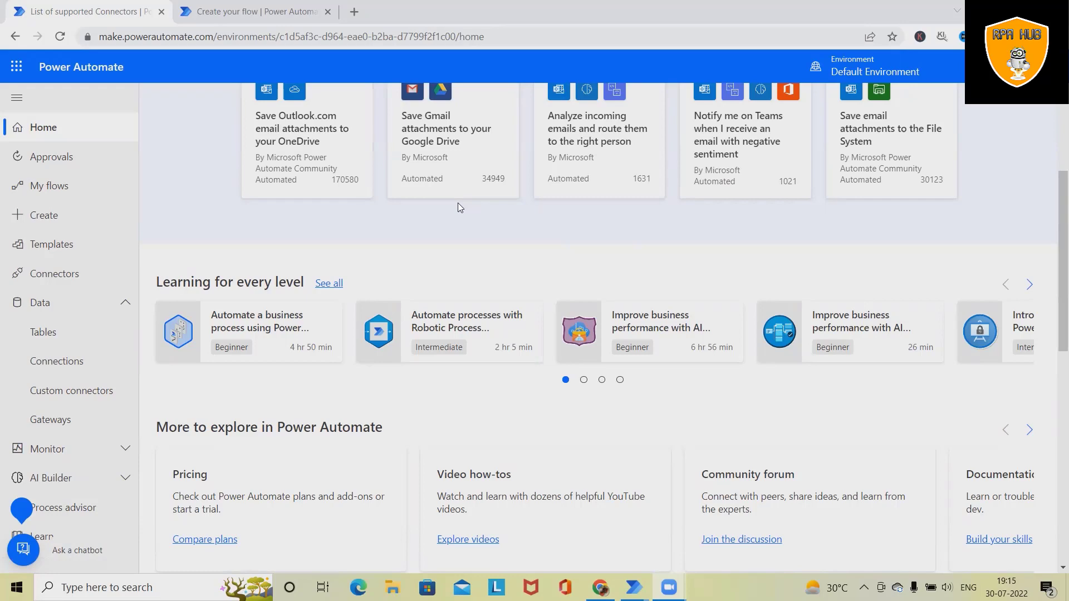
# Open the Templates gallery listing all flow templates by popularity
pyautogui.click(62, 251)
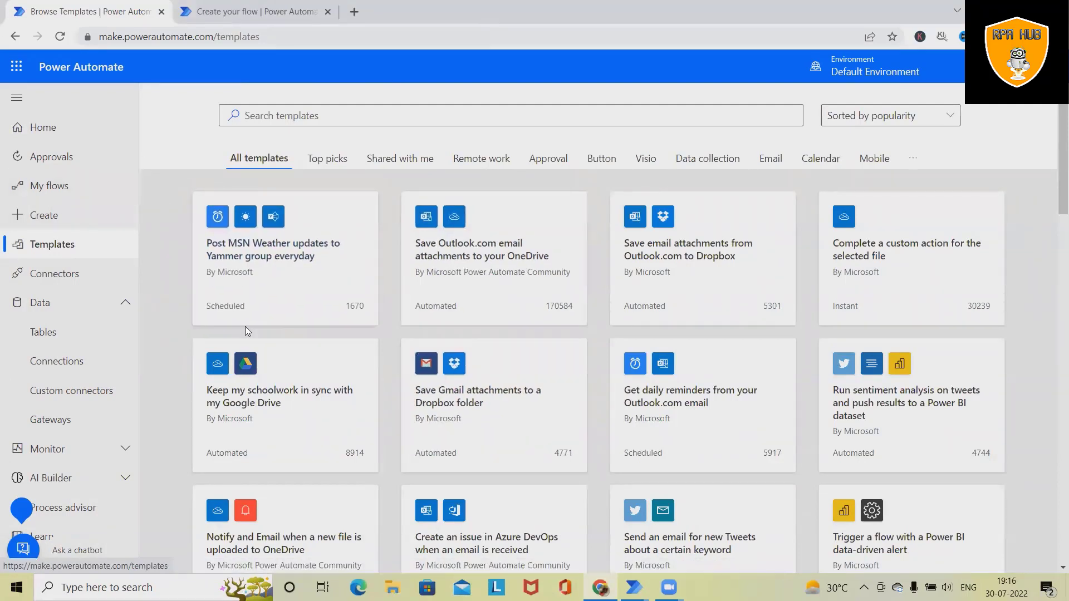
# Look over the 'Post MSN Weather updates to Yammer' template, then list My flows
pyautogui.click(327, 243)
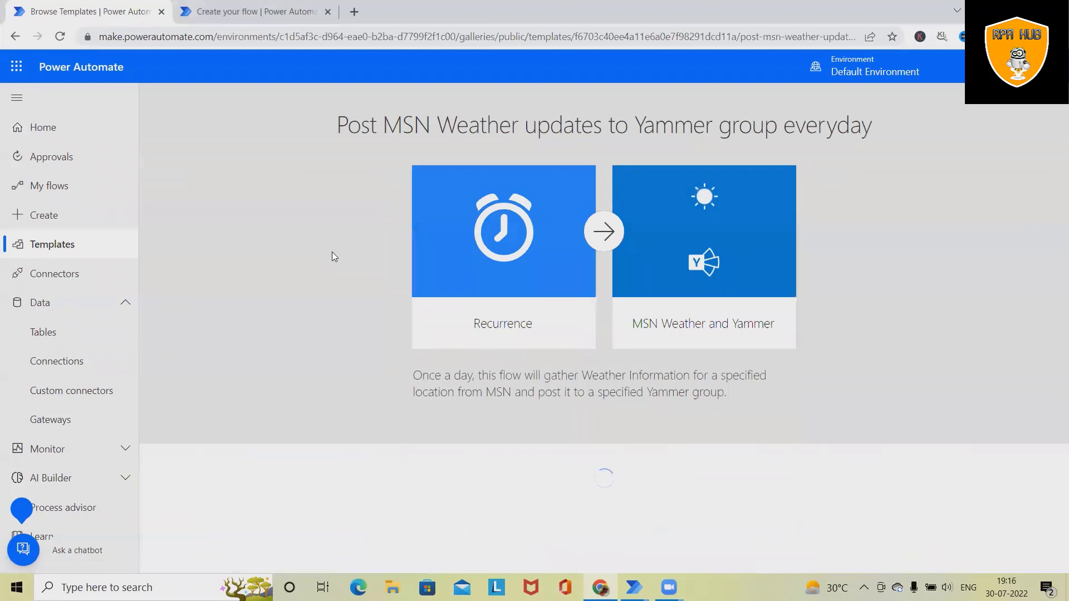
pyautogui.scroll(-1, 682, 400)
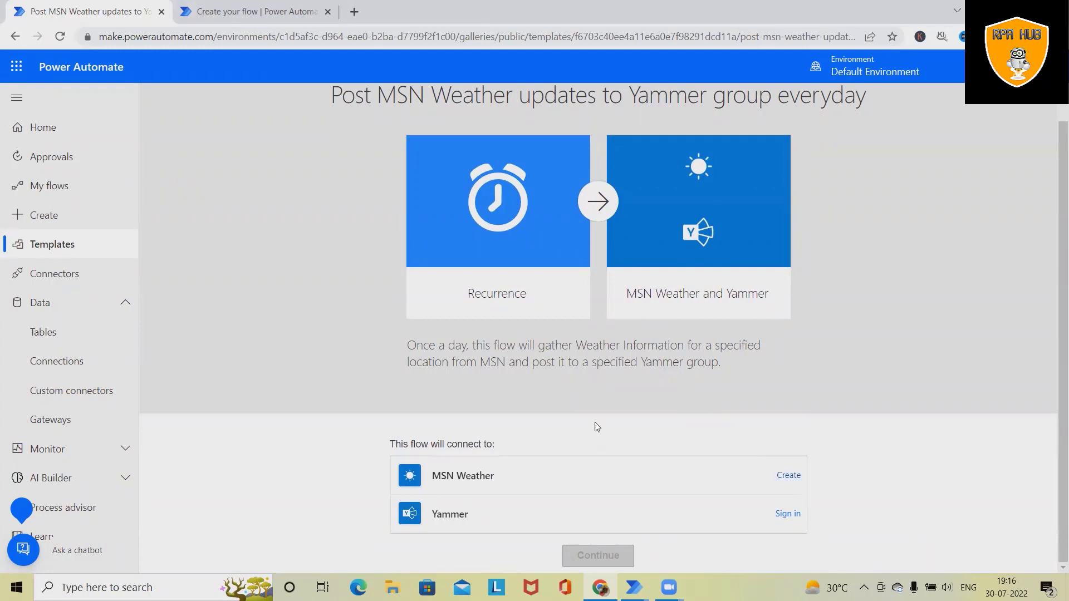
pyautogui.click(49, 186)
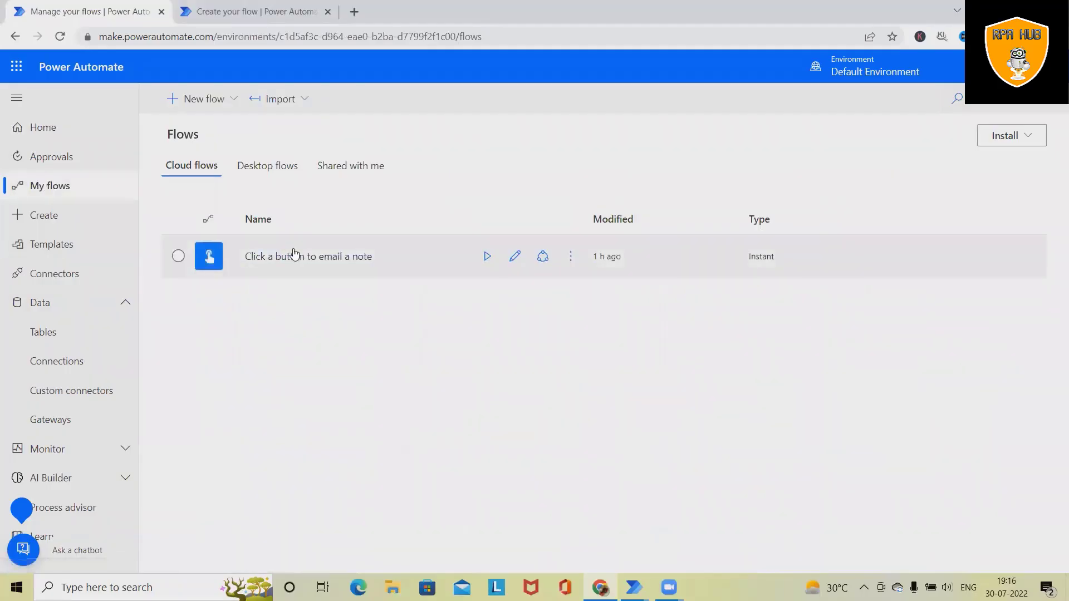
# Open the 'Click a button to email a note' flow in the editor
pyautogui.click(320, 266)
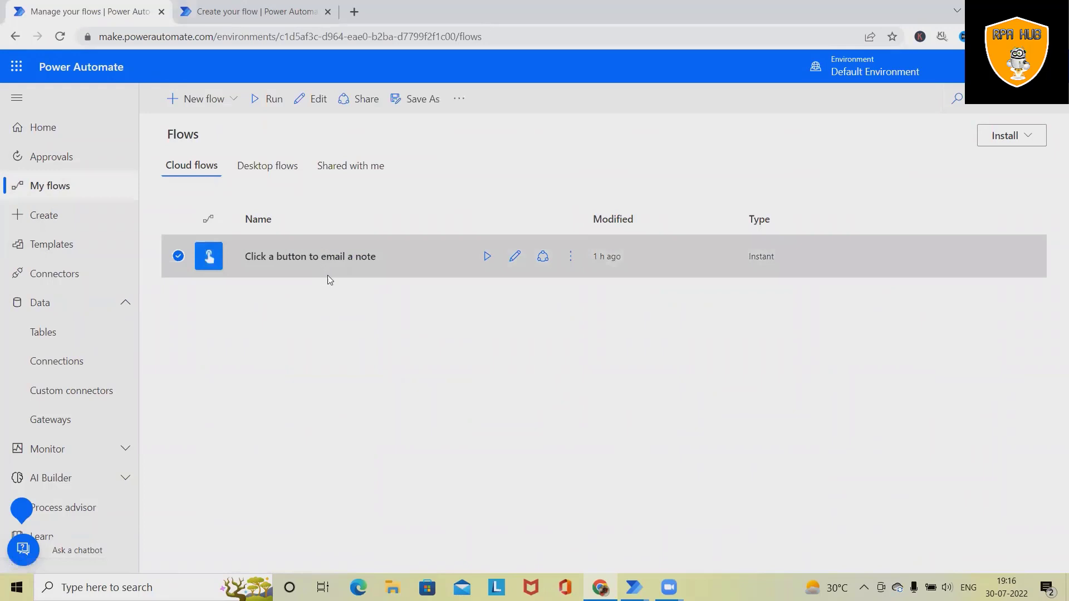
pyautogui.click(515, 257)
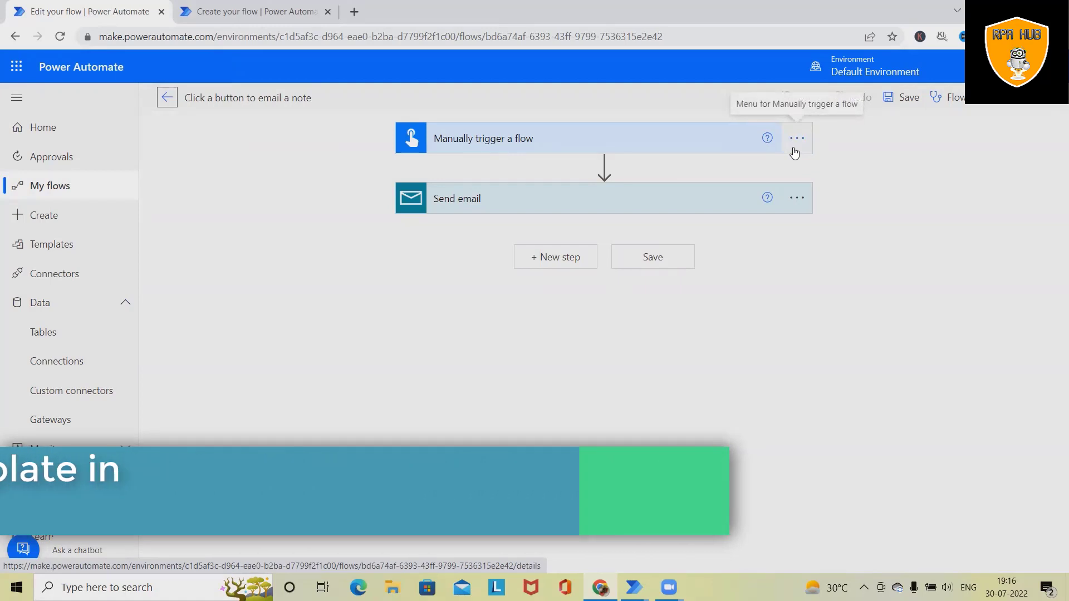
# In a new tab, open the Gmail inbox and read the earlier 'Test' email from Power Automate
pyautogui.doubleClick(360, 23)
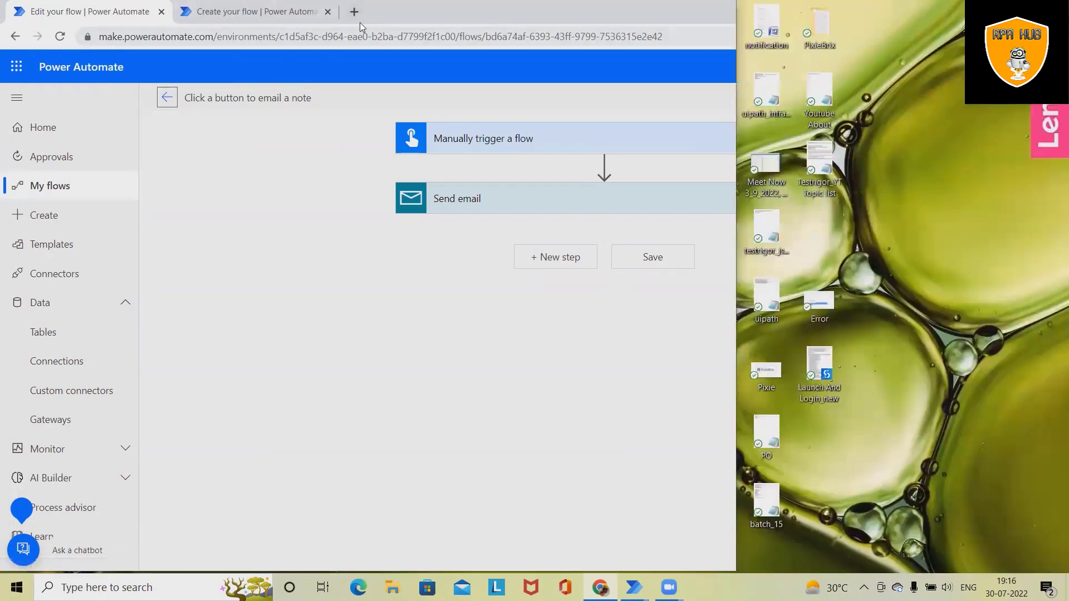
pyautogui.doubleClick(690, 25)
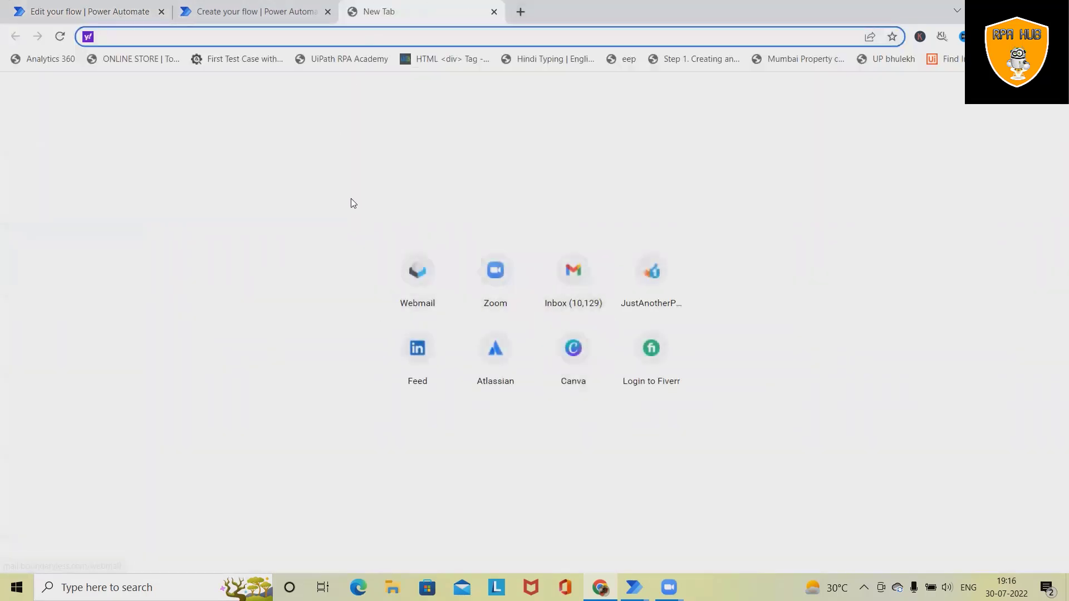
pyautogui.click(580, 287)
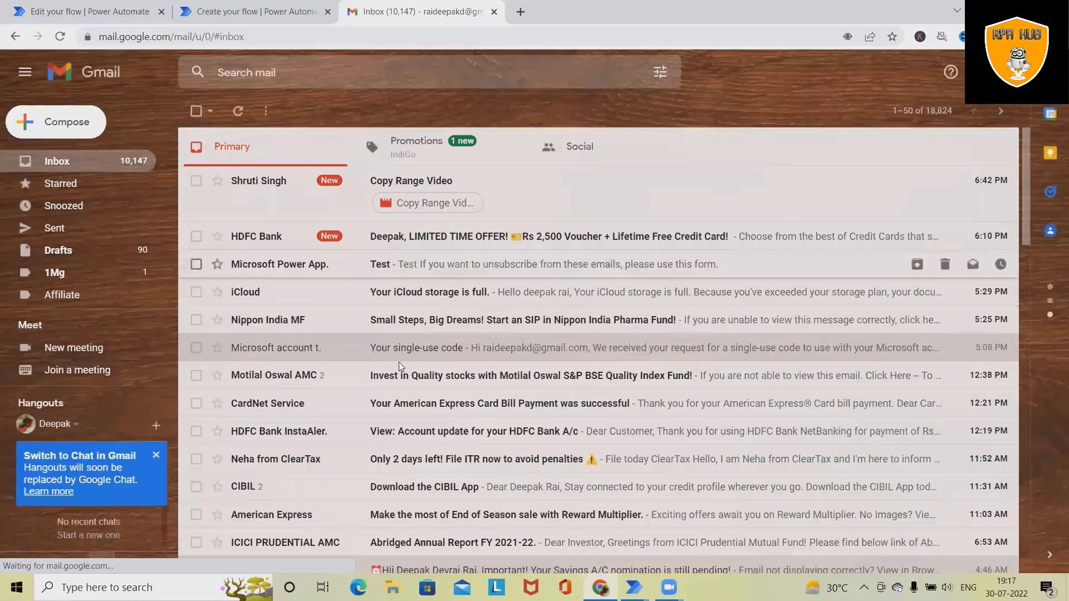
pyautogui.click(403, 265)
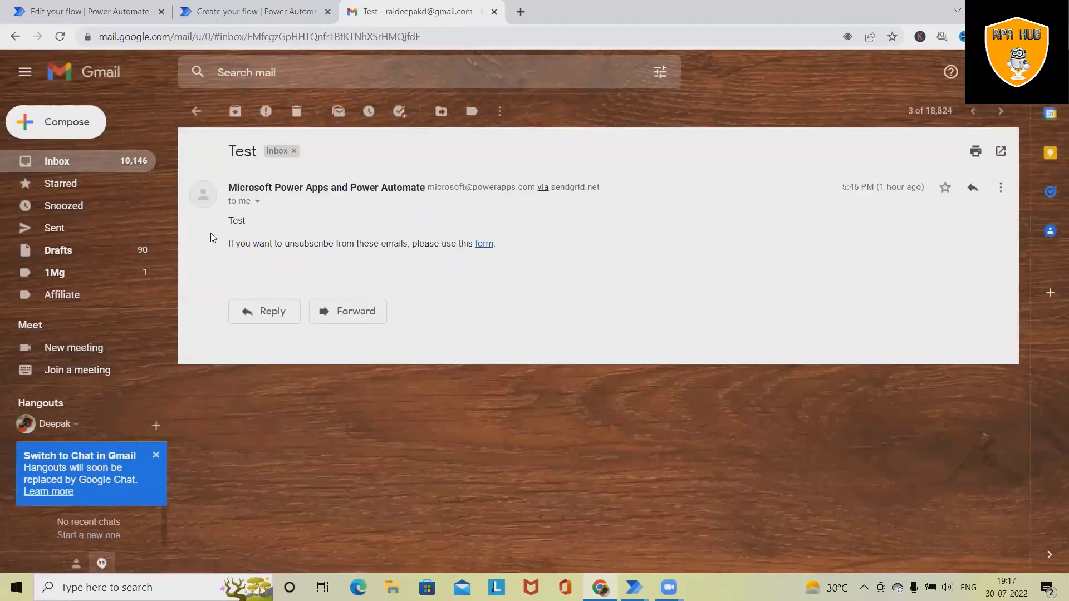
# Back in the flow editor, set up a test run triggered Manually
pyautogui.click(238, 8)
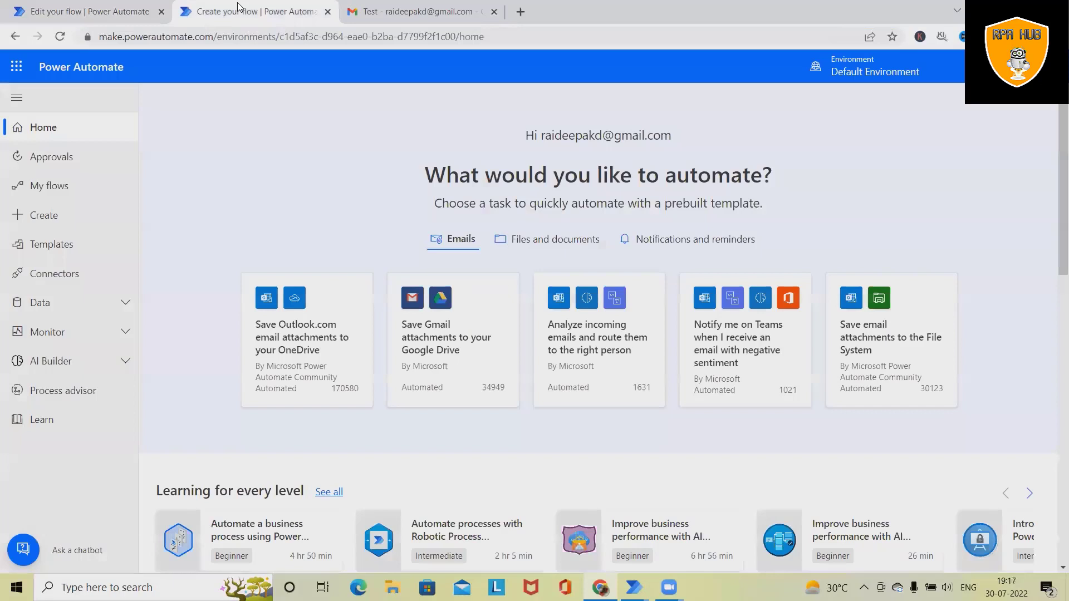
pyautogui.click(135, 7)
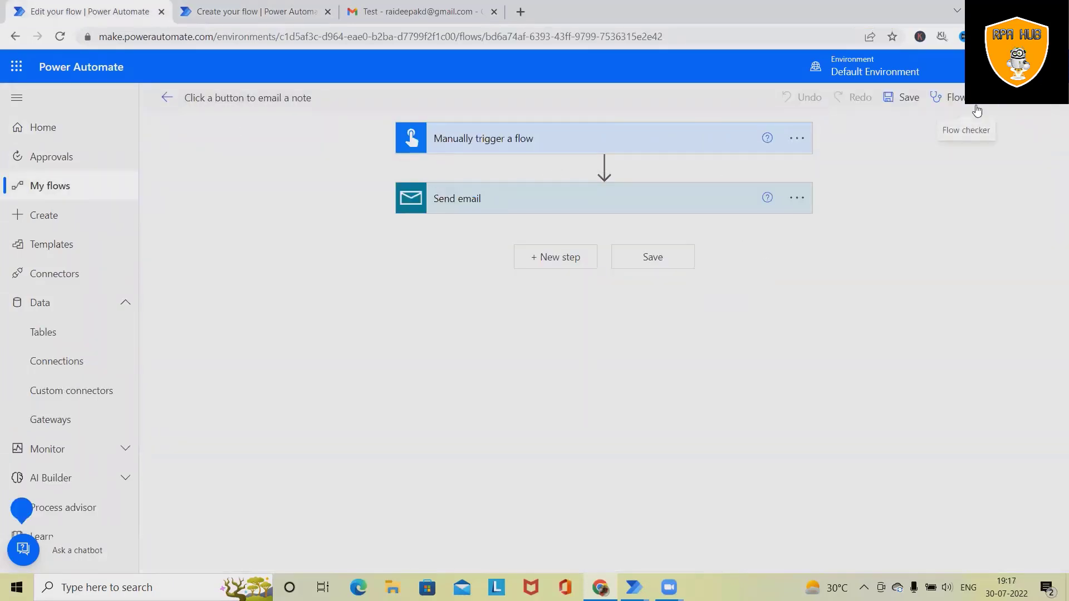
pyautogui.click(1036, 102)
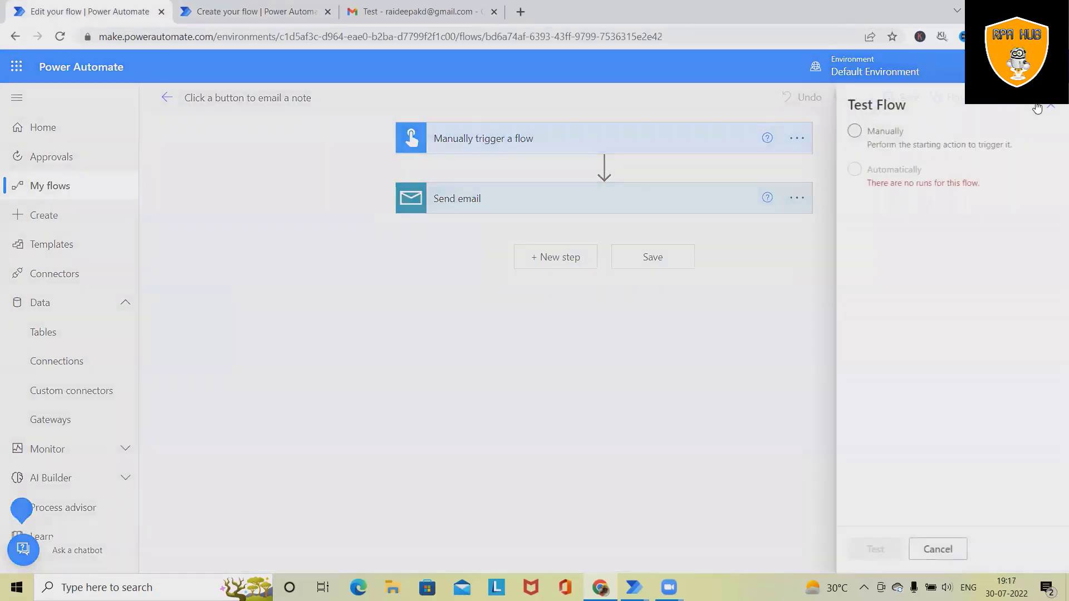
pyautogui.click(847, 134)
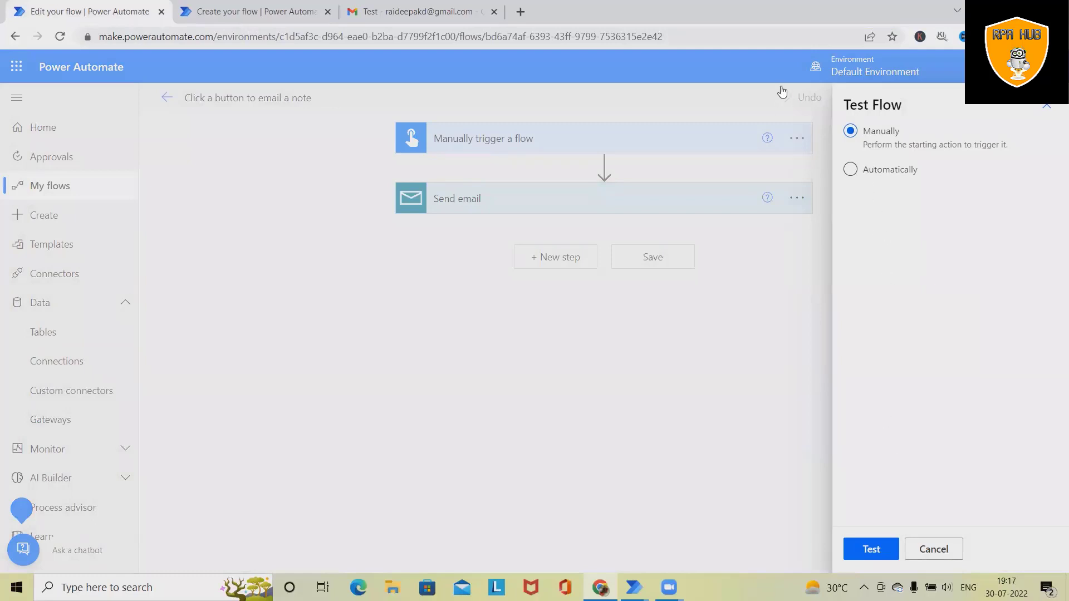
# Run the flow test with subject 'Executing Existing Templates' and body 'Test'
pyautogui.click(872, 550)
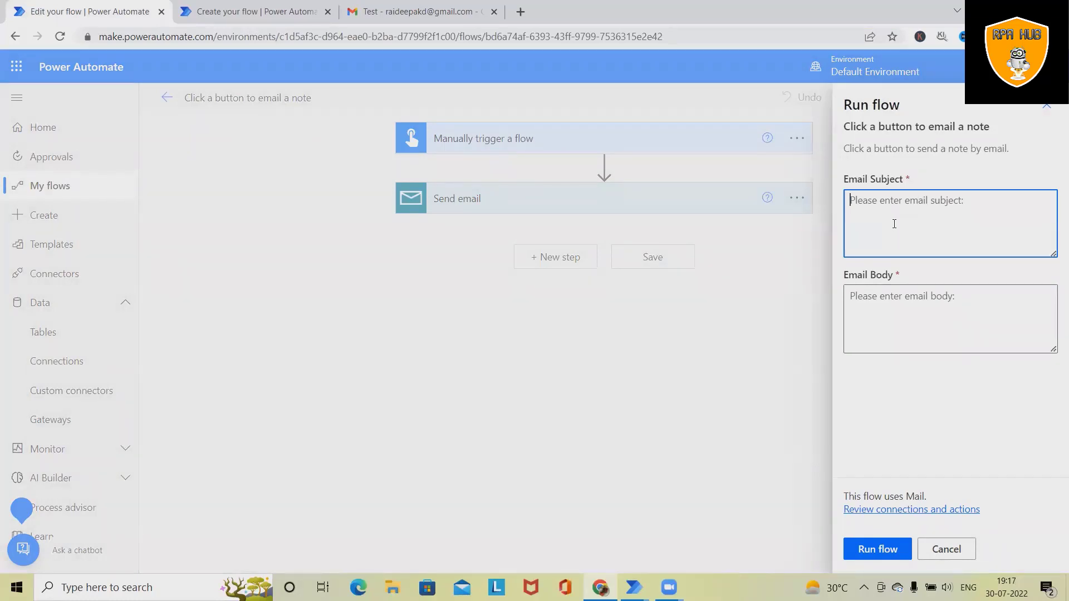
pyautogui.write('Executing Existing Templates')
pyautogui.click(899, 317)
pyautogui.write('T')
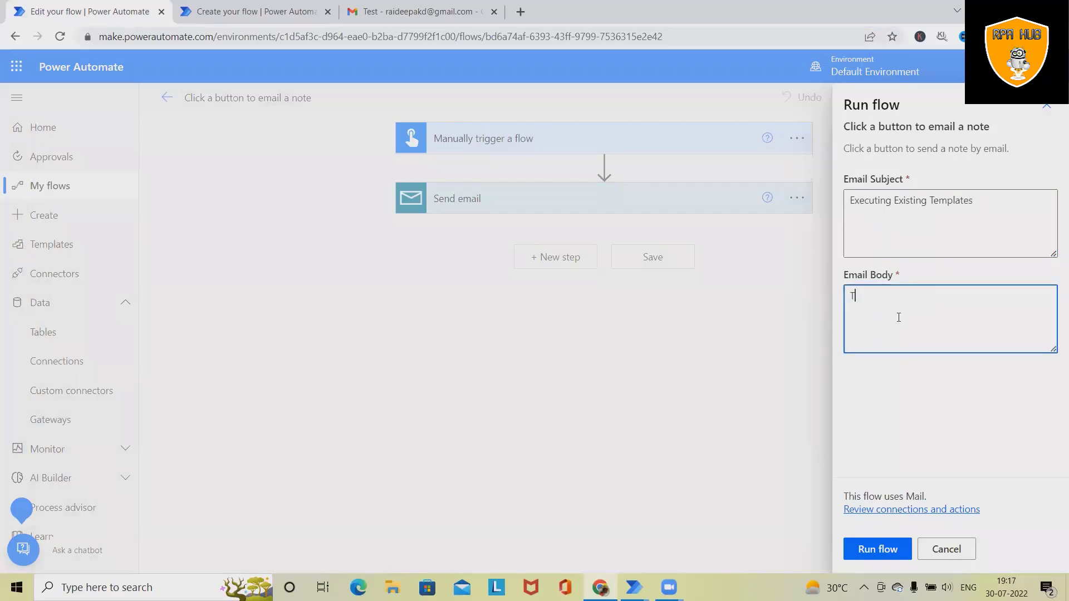
pyautogui.click(890, 546)
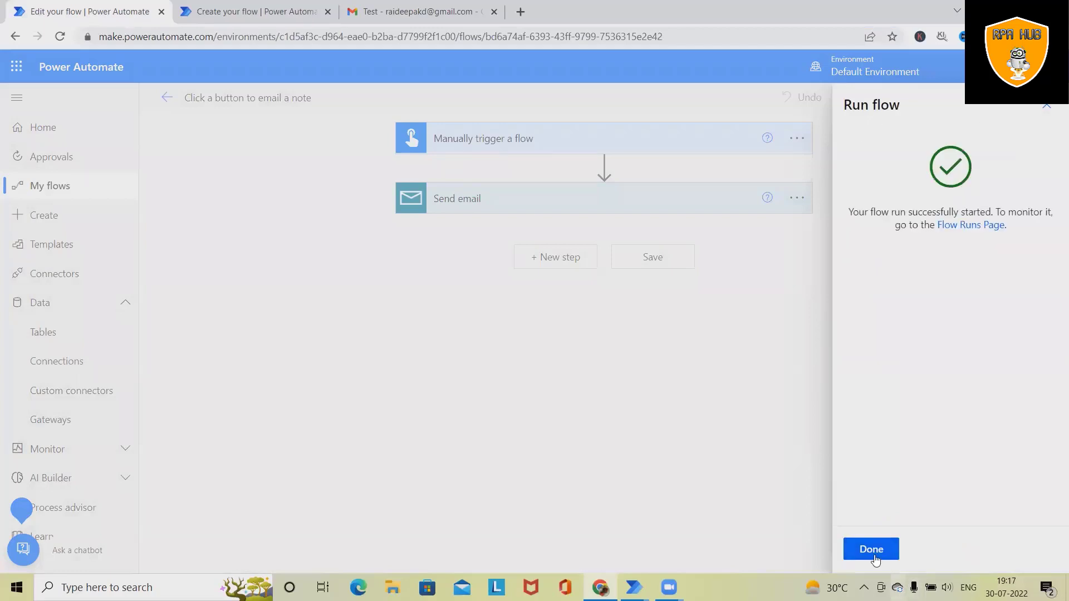
pyautogui.click(872, 551)
# Check the 'Executing Existing Templates' email with body 'Test' arrived in Gmail, then return to the run history
pyautogui.click(362, 16)
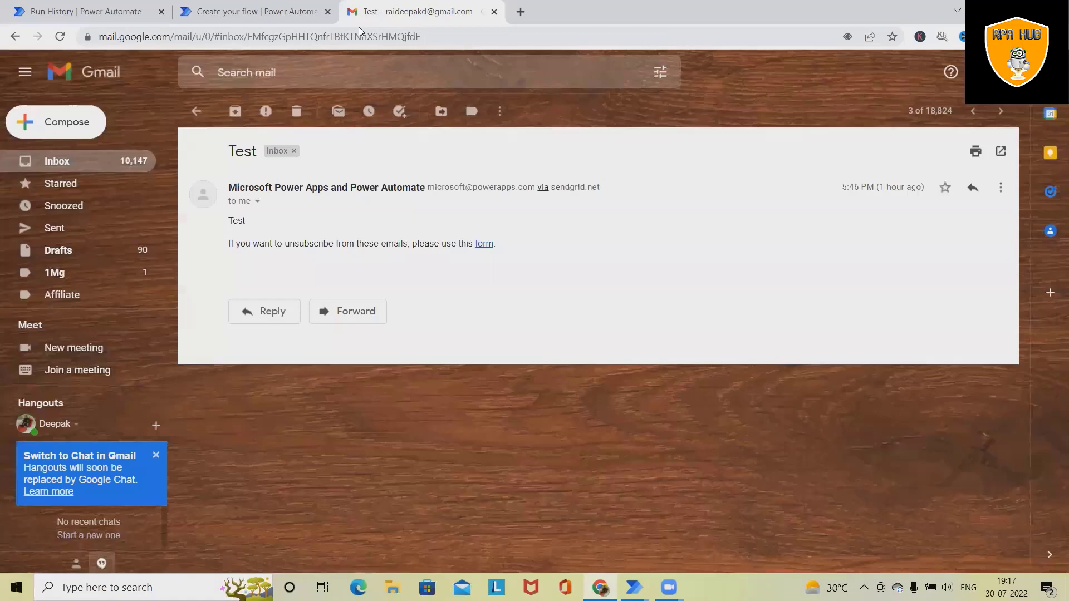
pyautogui.click(197, 112)
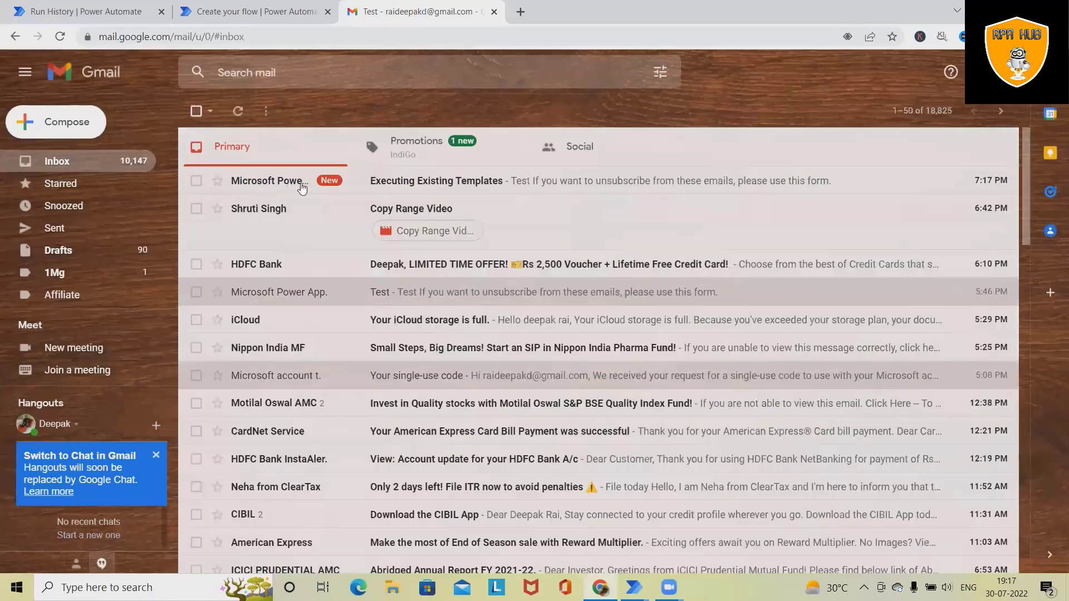
pyautogui.click(255, 192)
pyautogui.moveTo(234, 151); pyautogui.dragTo(419, 166)
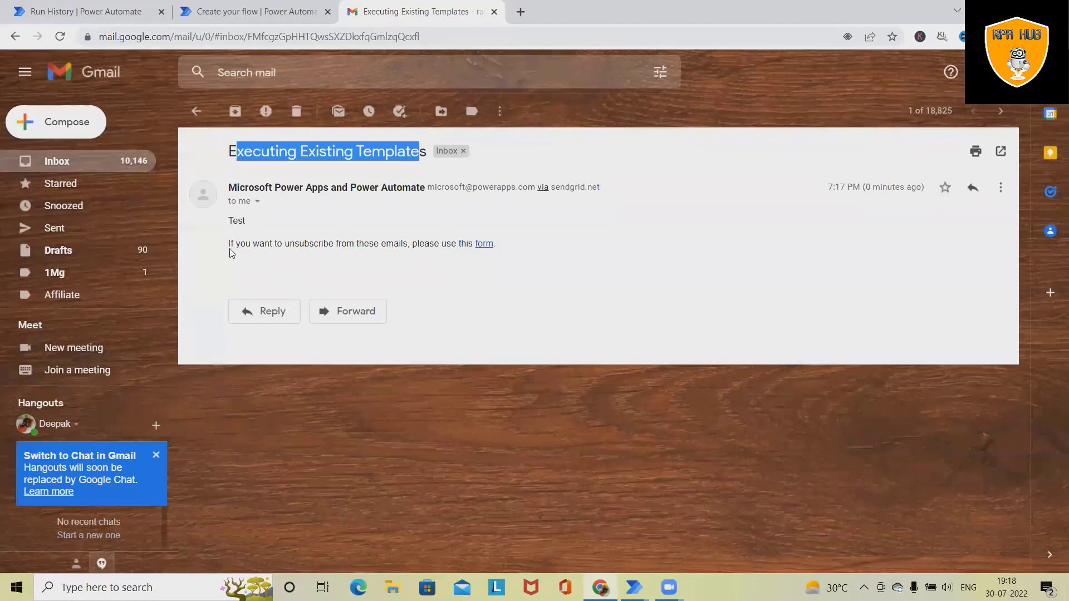
pyautogui.moveTo(229, 245); pyautogui.dragTo(230, 218)
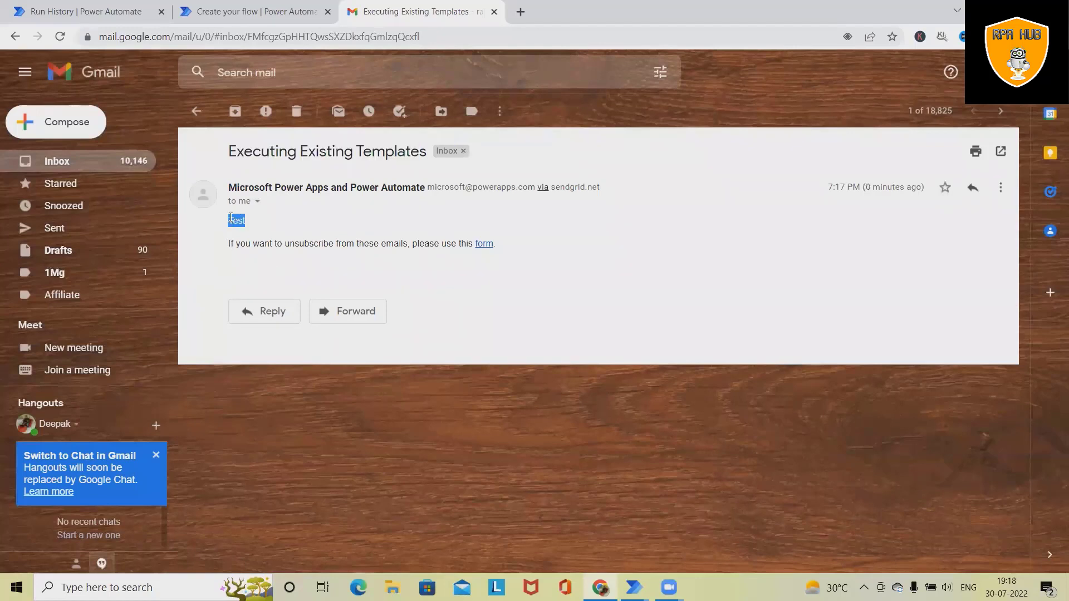
pyautogui.click(248, 238)
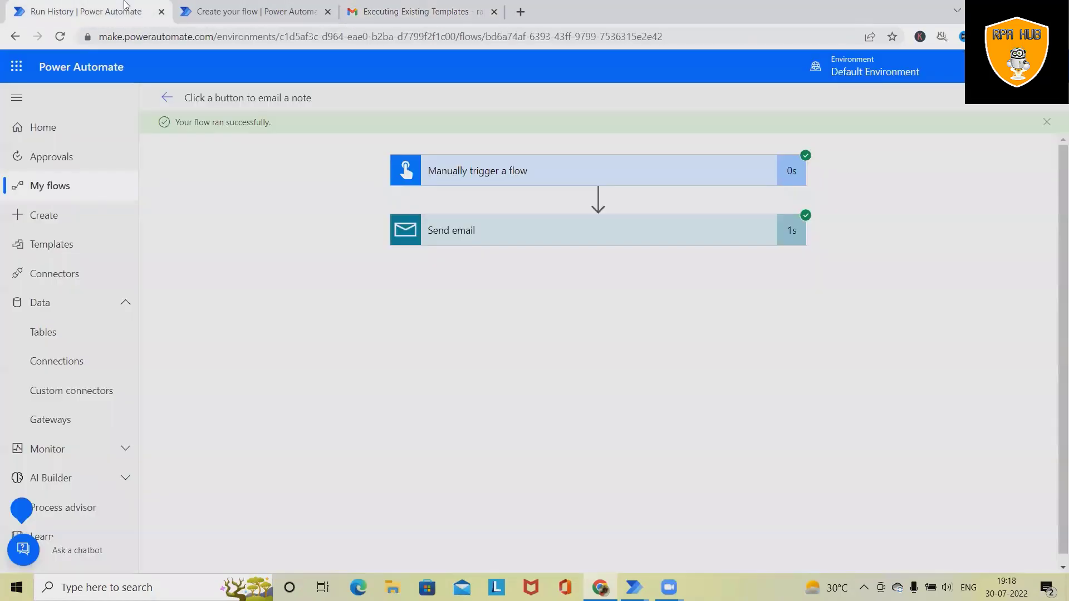
pyautogui.click(127, 8)
# Edit the flow and run Flow checker, confirming 0 errors and 0 warnings
pyautogui.click(1019, 98)
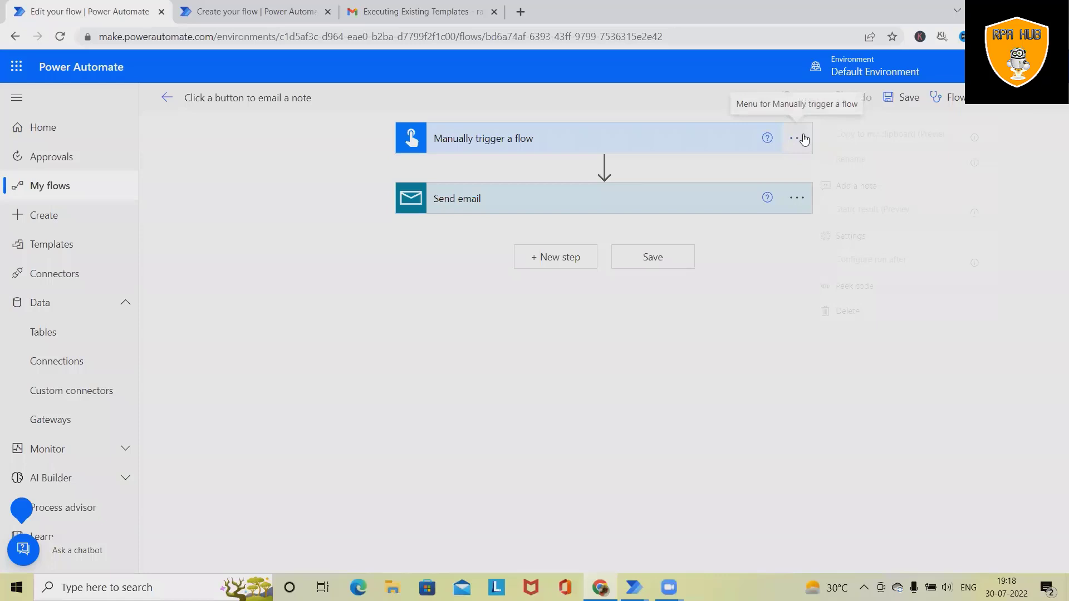
pyautogui.click(804, 141)
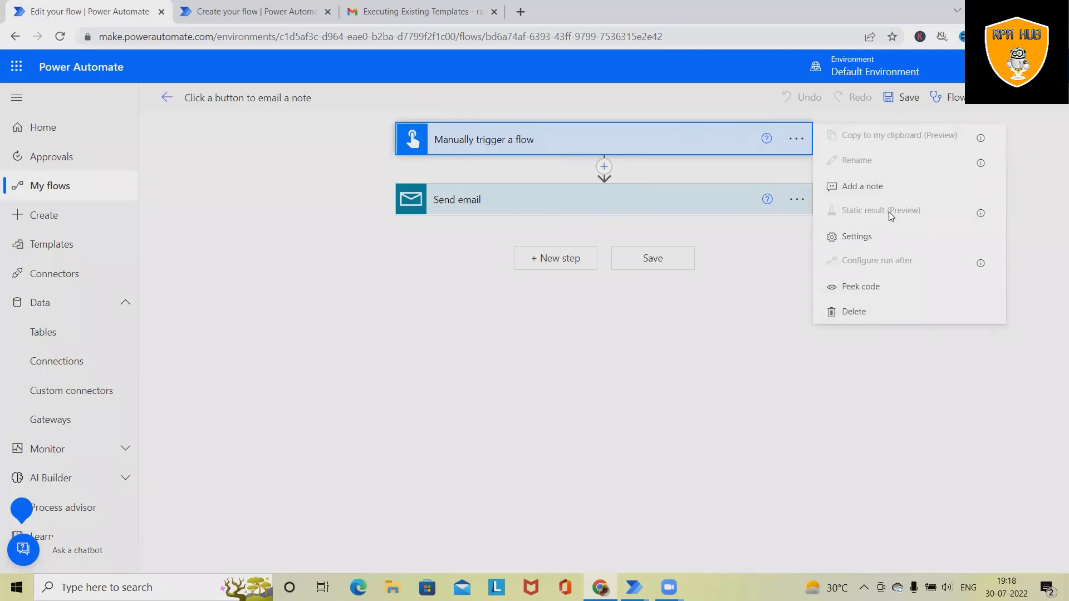
pyautogui.click(678, 380)
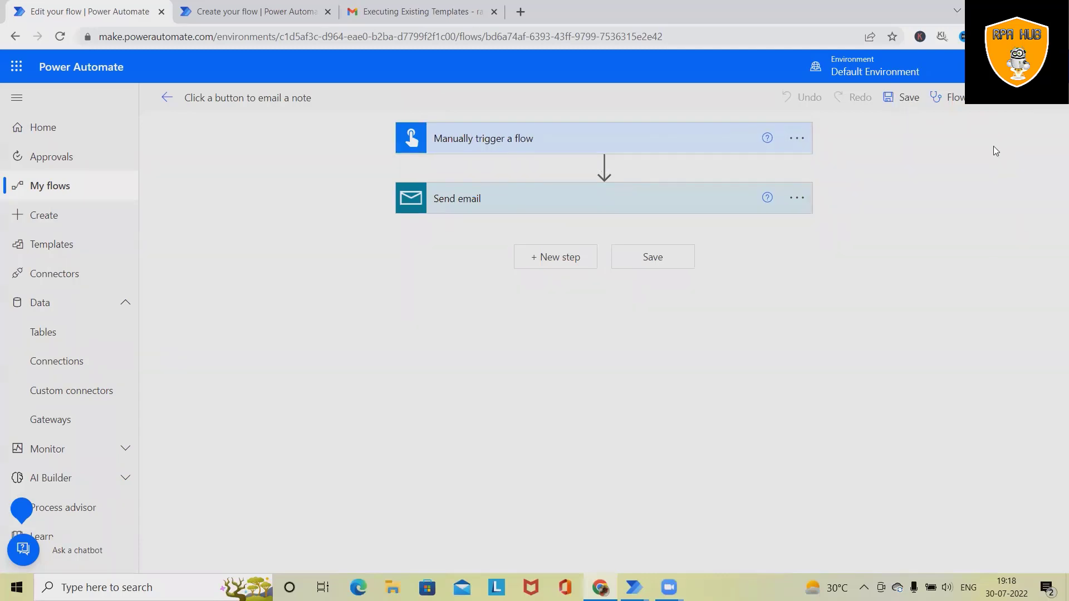
pyautogui.click(970, 103)
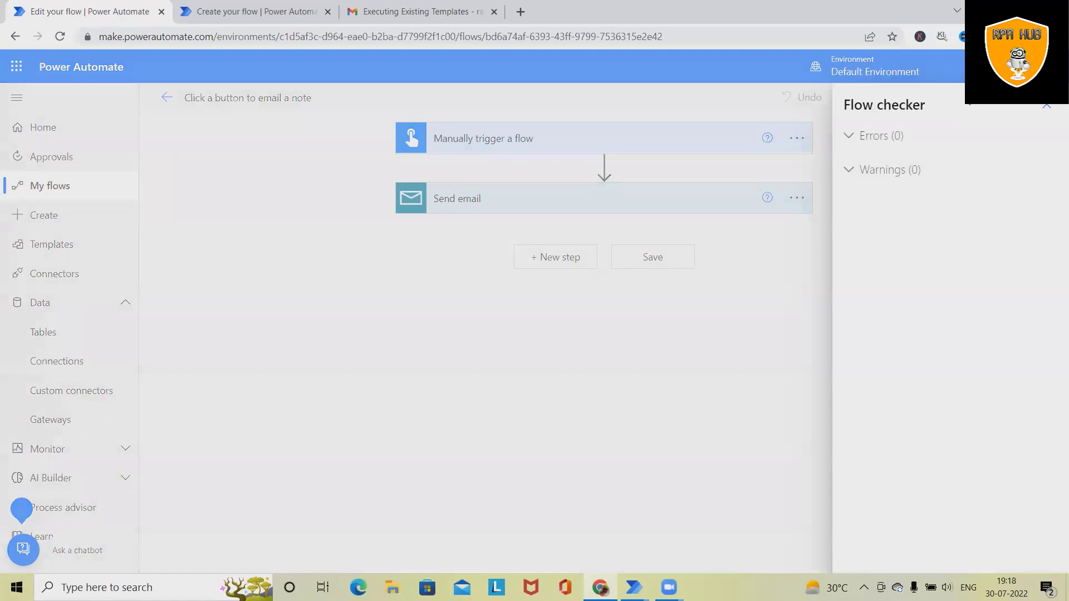
pyautogui.click(849, 136)
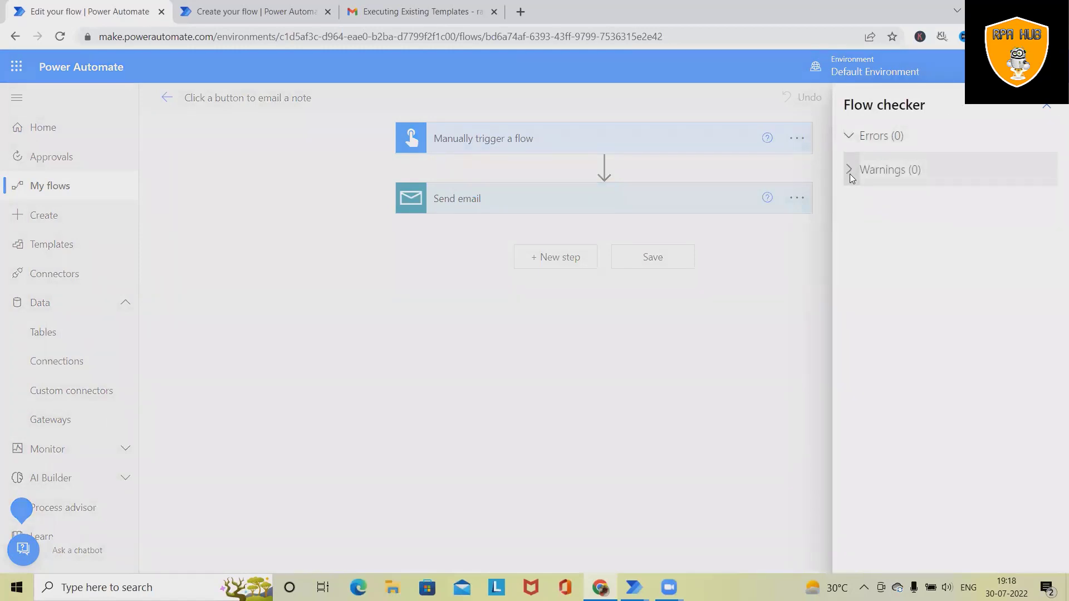
pyautogui.click(1047, 106)
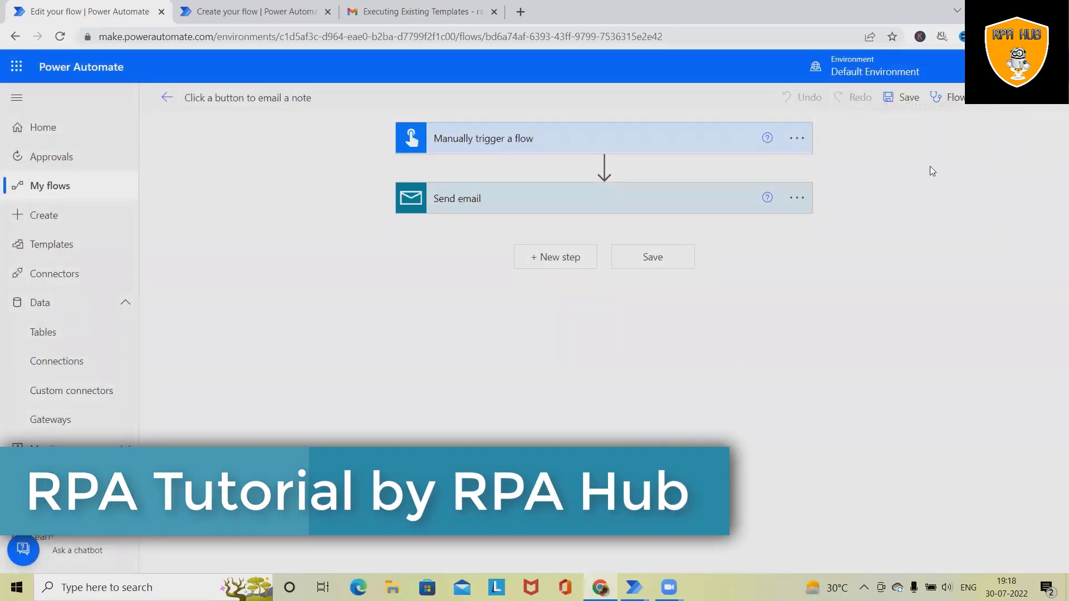
# Go back to the flow's details page and inspect the 28-day history of two succeeded runs
pyautogui.click(165, 98)
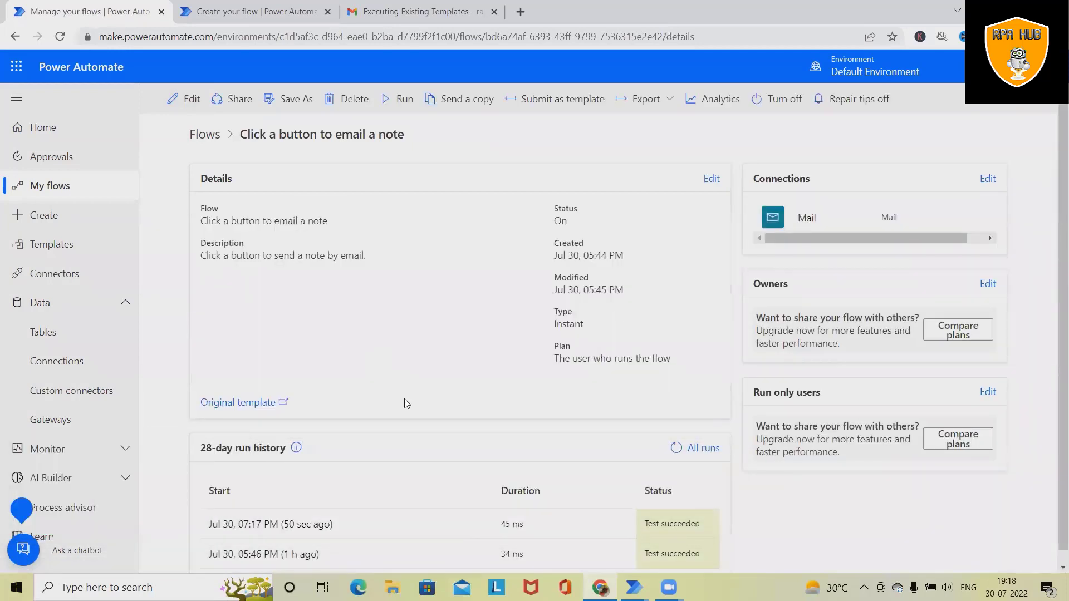
pyautogui.scroll(-1, 405, 398)
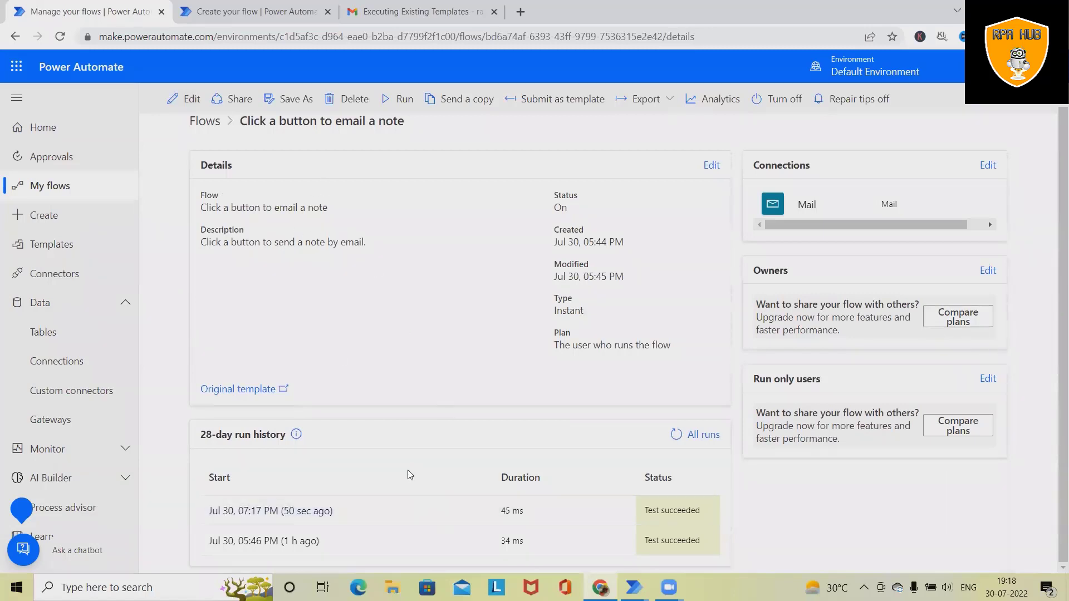
pyautogui.scroll(1, 441, 565)
pyautogui.scroll(-1, 443, 566)
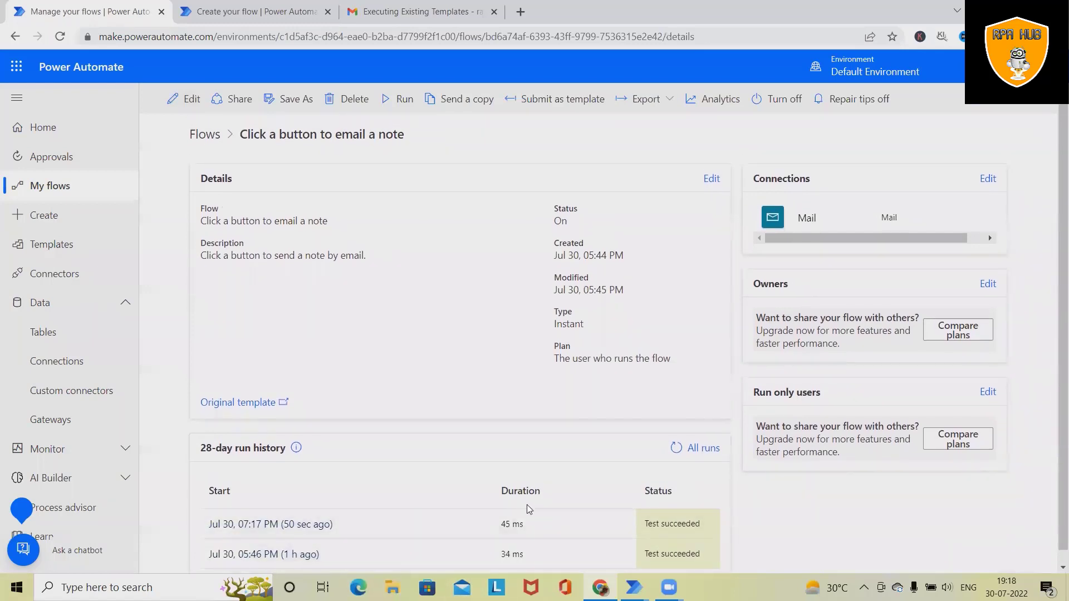
pyautogui.scroll(1, 406, 551)
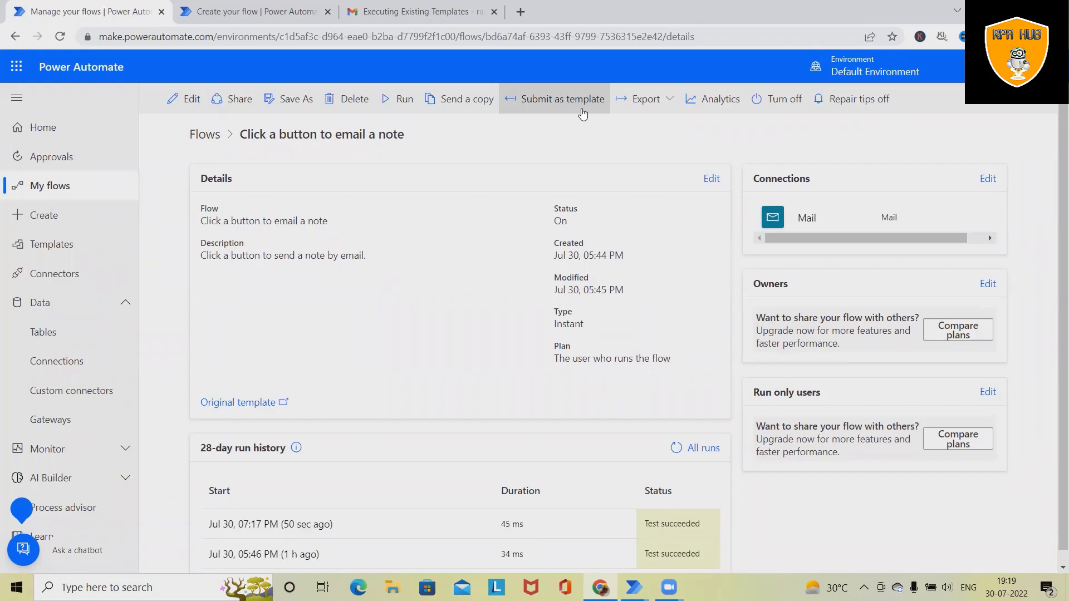
# Open the flow's Analytics and inspect the actions chart and its options
pyautogui.click(715, 99)
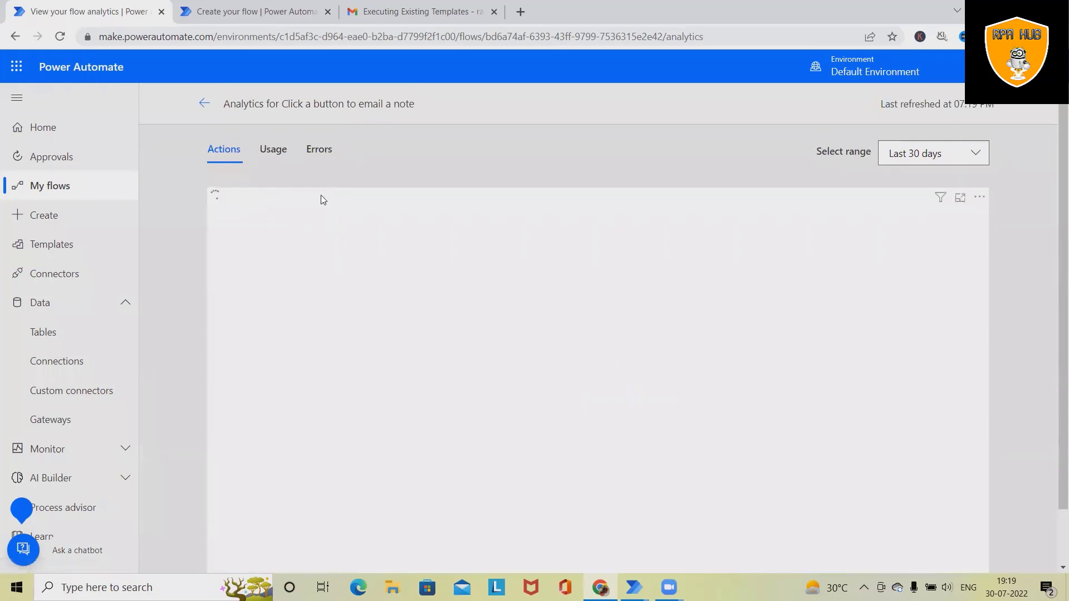
pyautogui.scroll(-1, 724, 305)
pyautogui.scroll(-1, 712, 315)
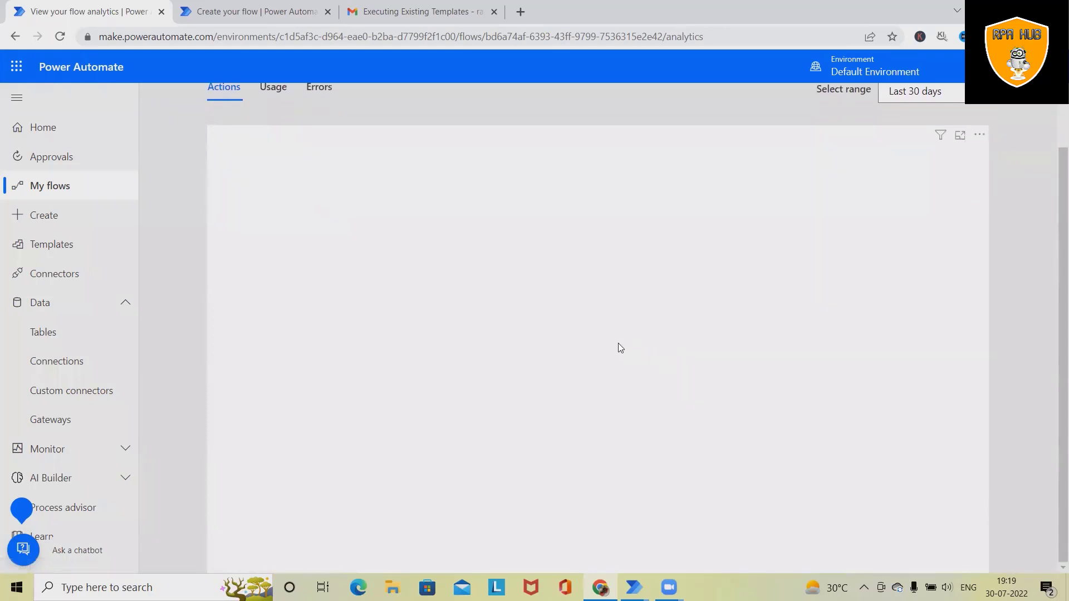
pyautogui.scroll(2, 641, 364)
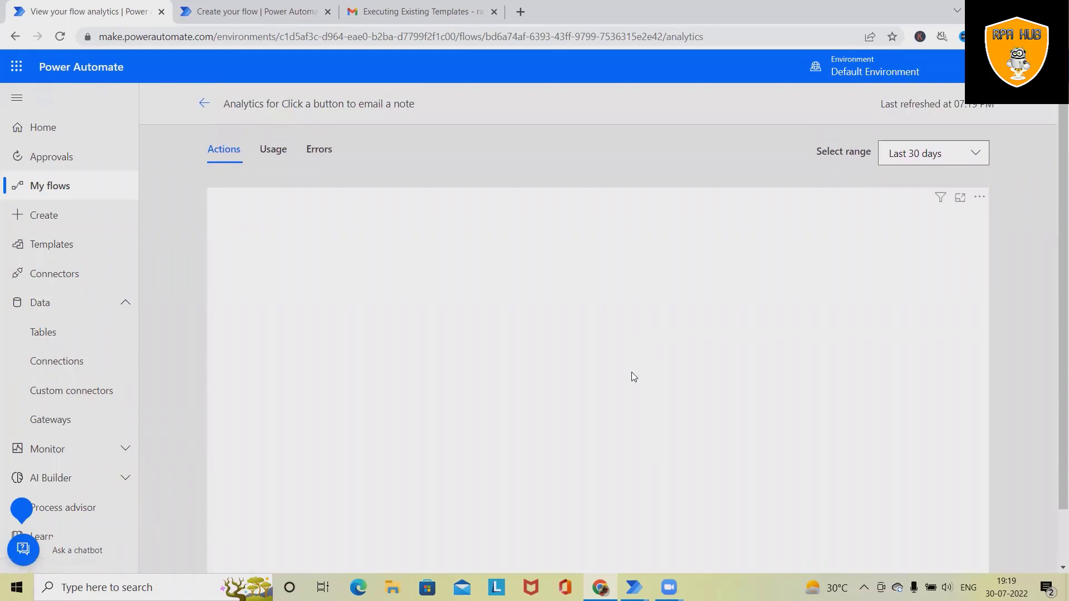
pyautogui.click(980, 199)
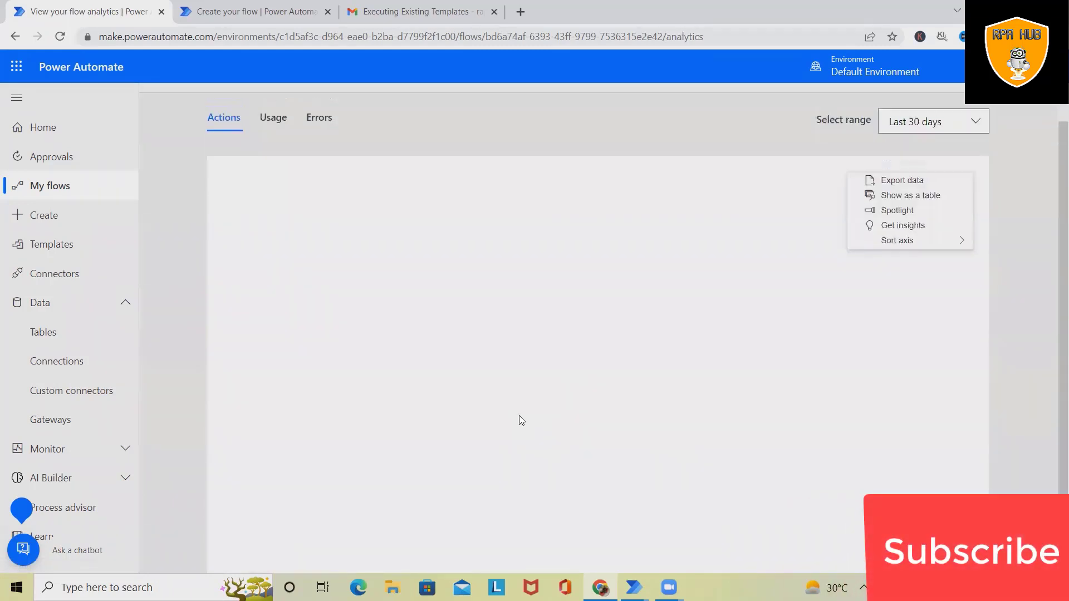
# Review the Usage and Errors reports, which show no data for the last 30 days
pyautogui.click(271, 151)
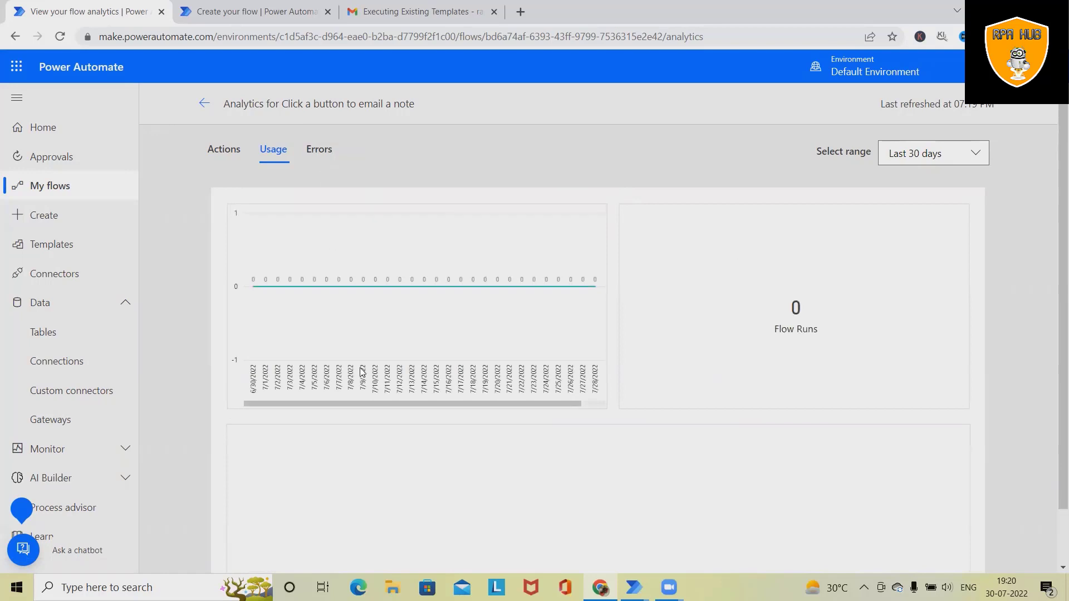
pyautogui.hscroll(2, 473, 306)
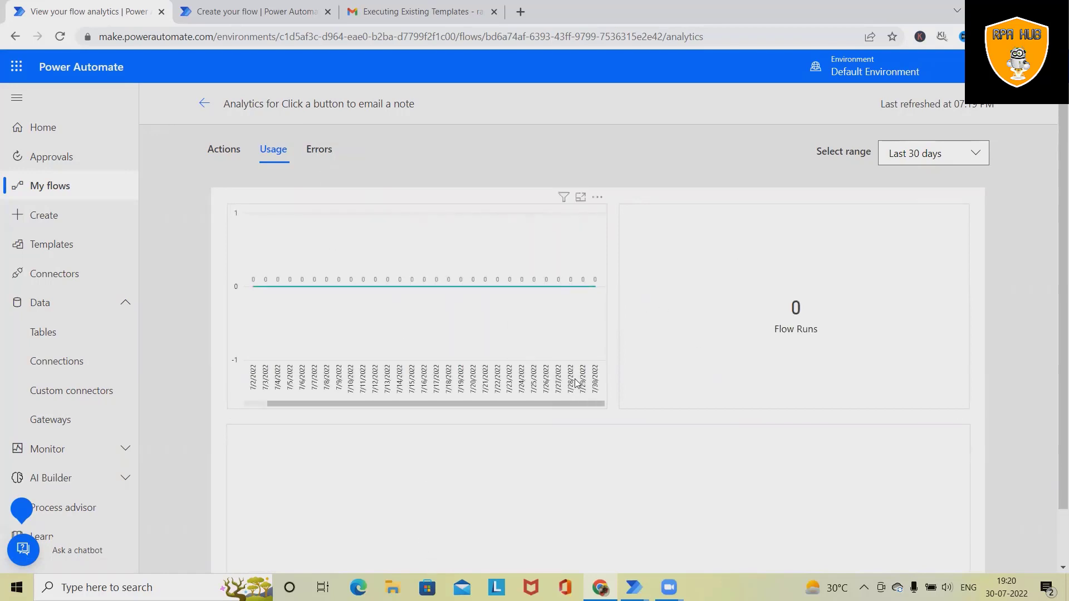
pyautogui.click(322, 151)
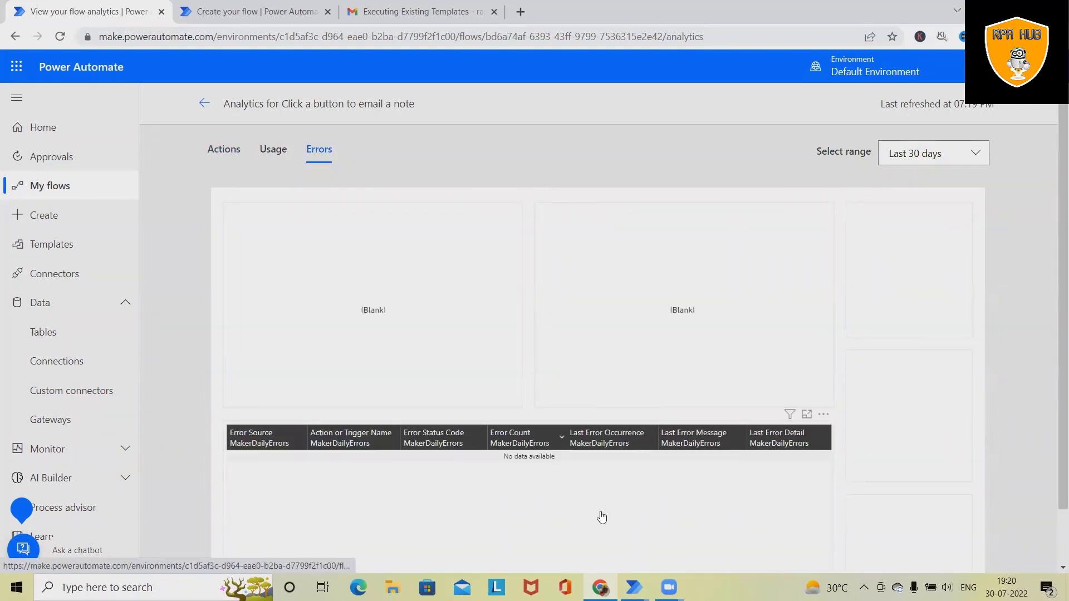
pyautogui.scroll(-1, 586, 505)
pyautogui.scroll(1, 554, 499)
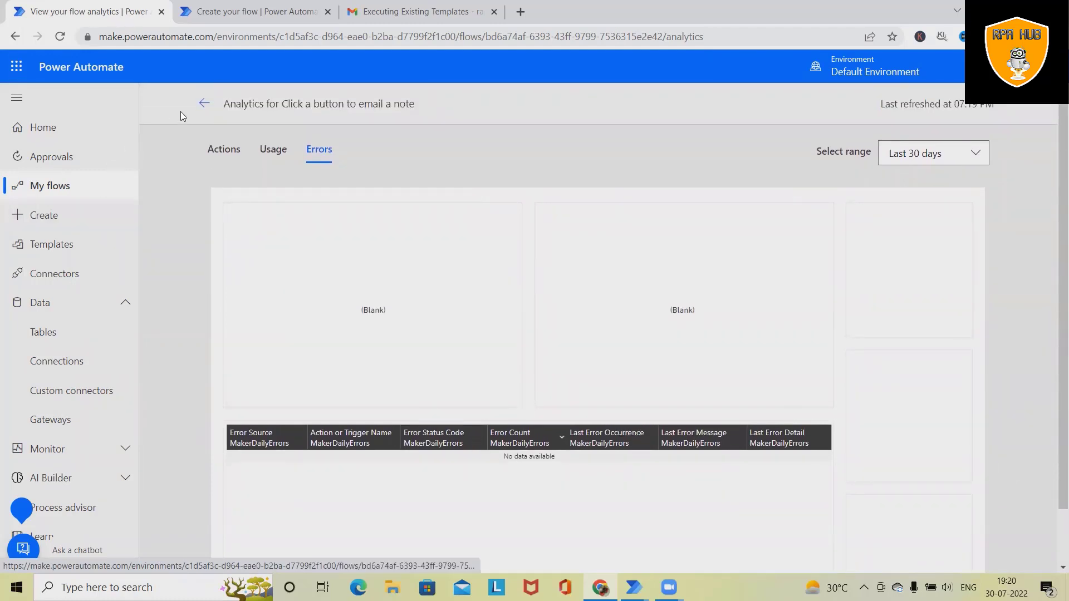
# Return from Analytics to the 'Click a button to email a note' details page and check its two succeeded runs
pyautogui.click(211, 101)
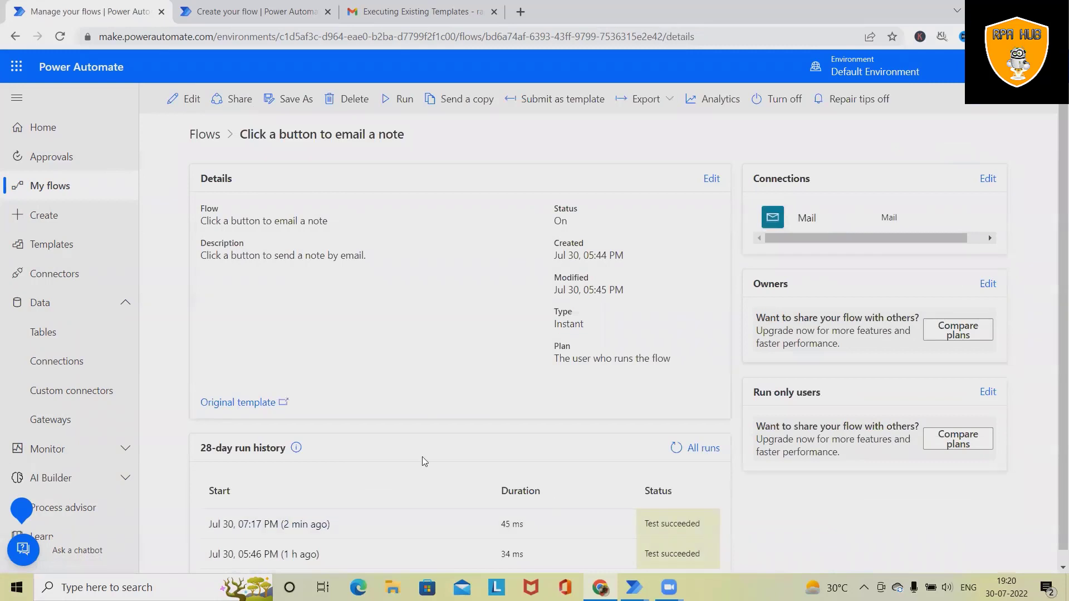
pyautogui.scroll(-1, 398, 415)
pyautogui.scroll(1, 239, 427)
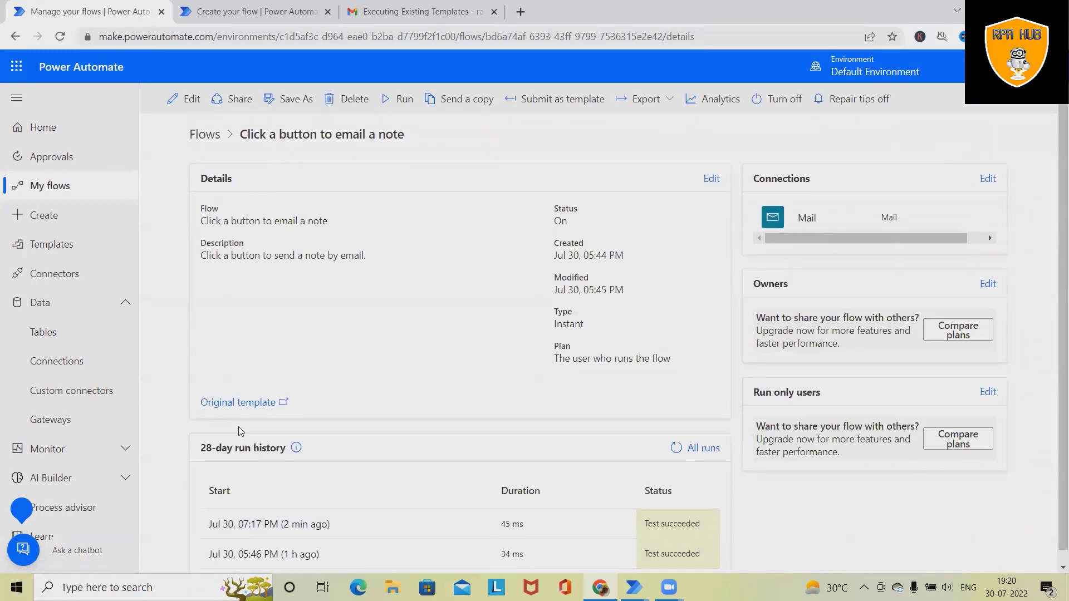